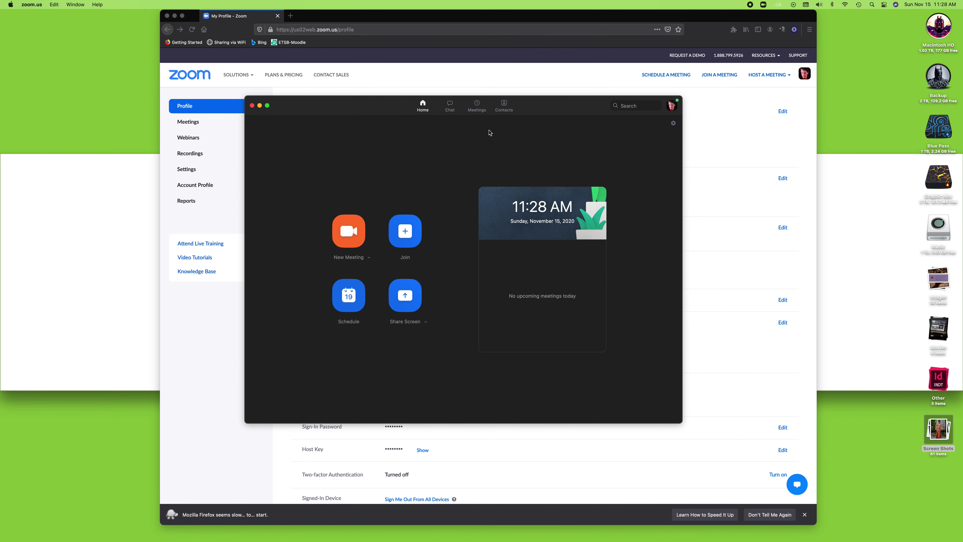
# Open the online profile page from the desktop client's additional settings link and close the client's settings window.
pyautogui.click(673, 124)
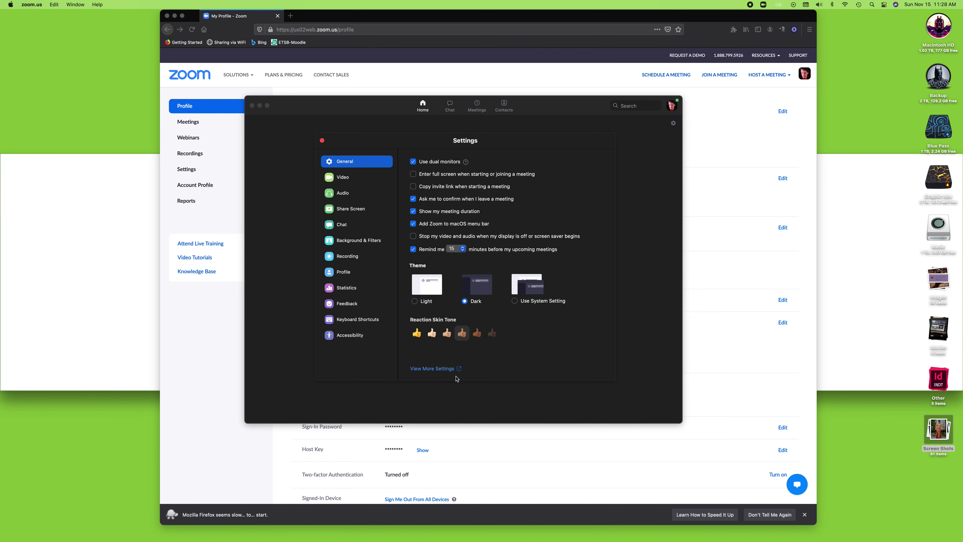
pyautogui.click(433, 369)
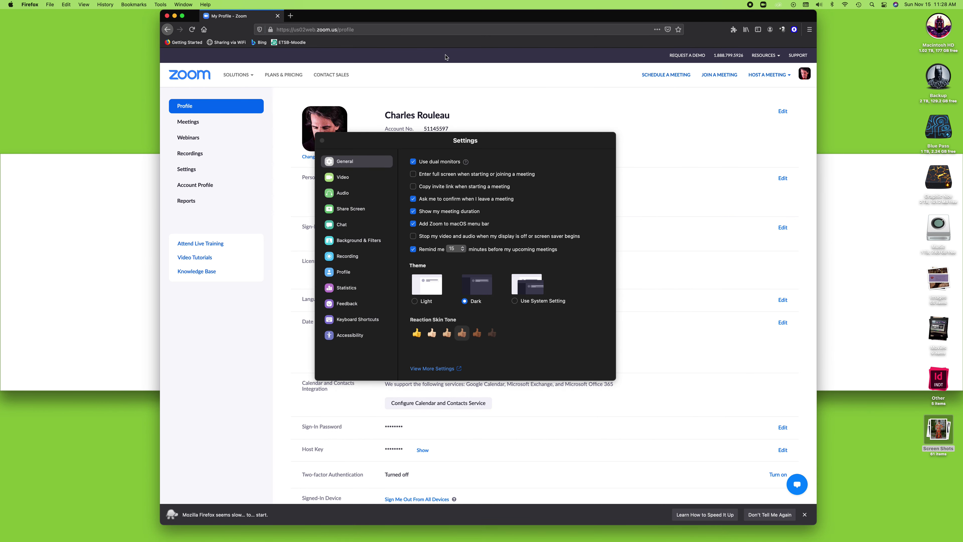
pyautogui.click(323, 140)
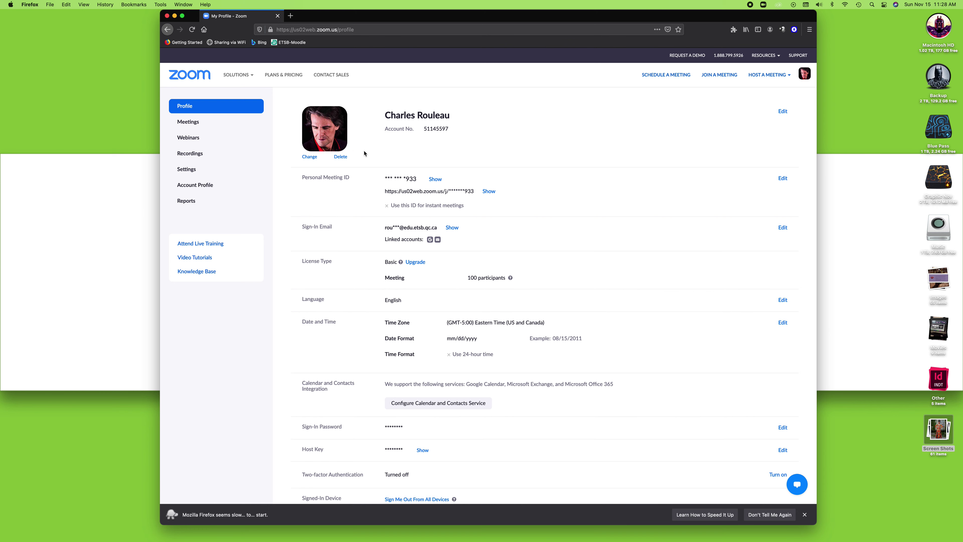
# Look over the profile page and open the account's meeting settings.
pyautogui.scroll(-4, 598, 174)
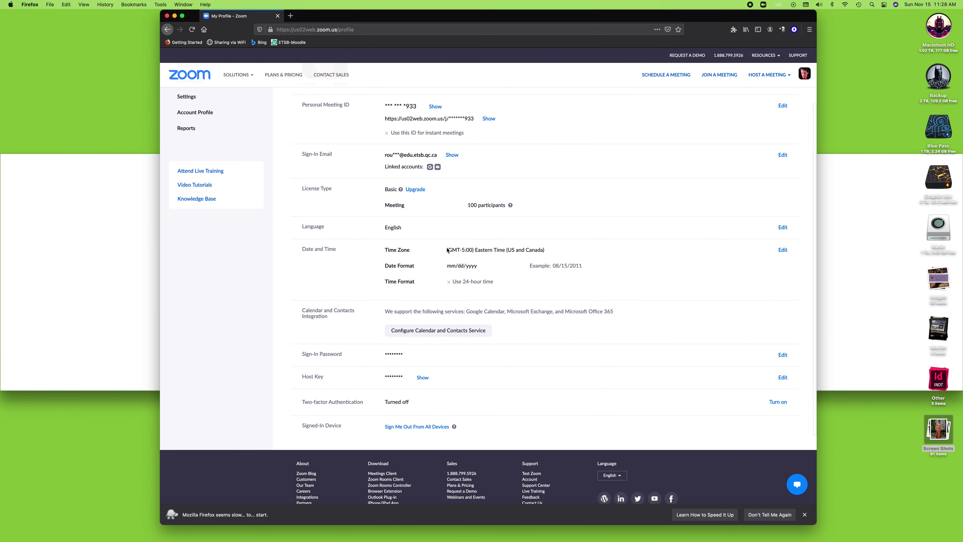
pyautogui.scroll(4, 521, 267)
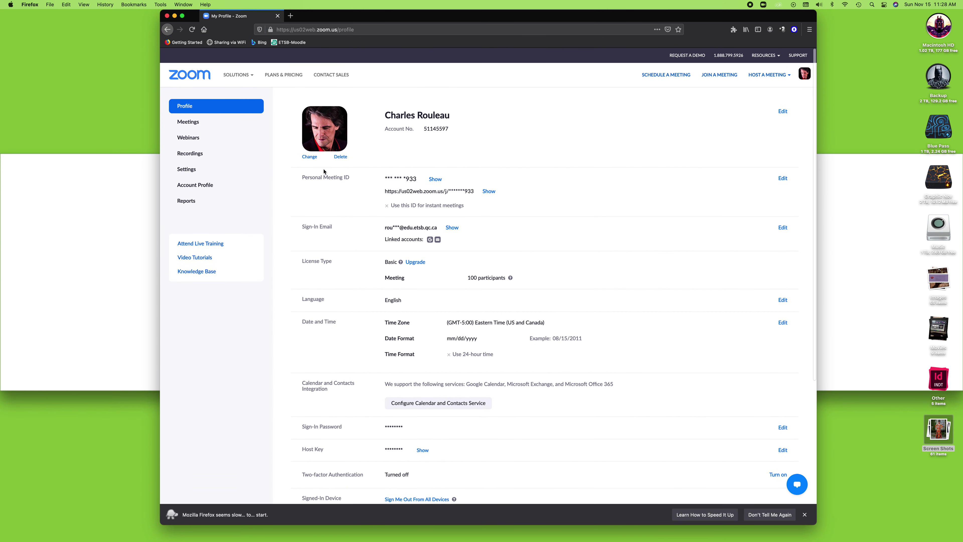
pyautogui.click(188, 171)
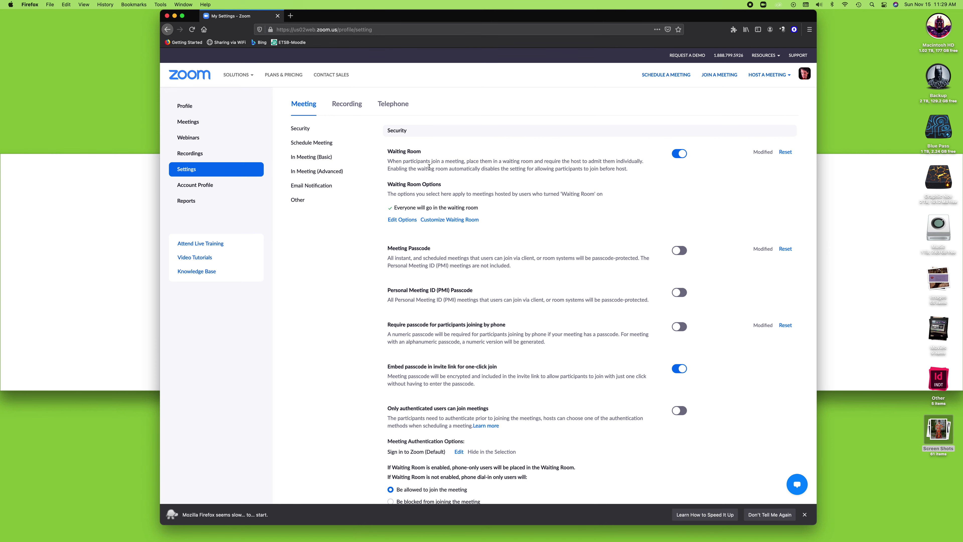
# Review the Security and Schedule Meeting settings, from the waiting room and passcodes to video, audio type and joining before host.
pyautogui.scroll(-5, 429, 167)
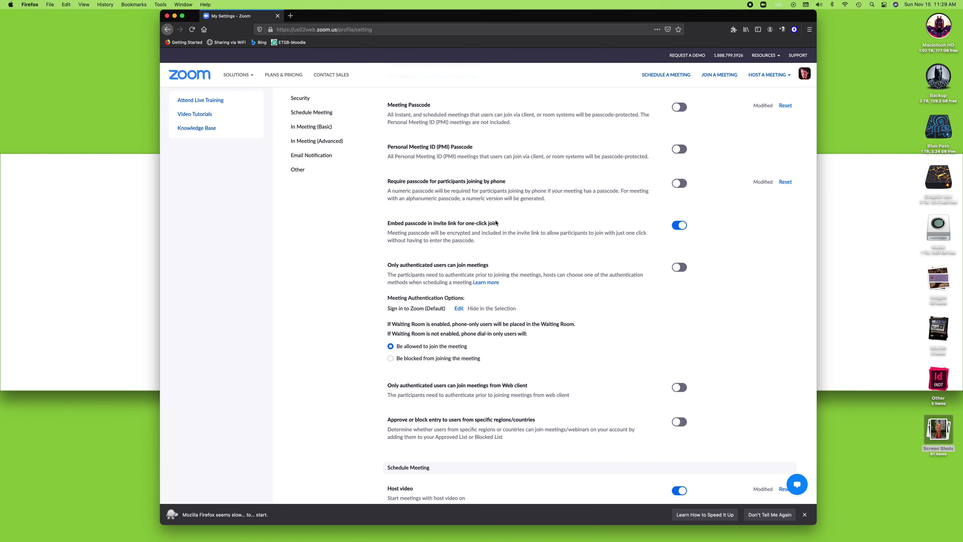
pyautogui.scroll(-2, 495, 223)
pyautogui.scroll(-5, 496, 223)
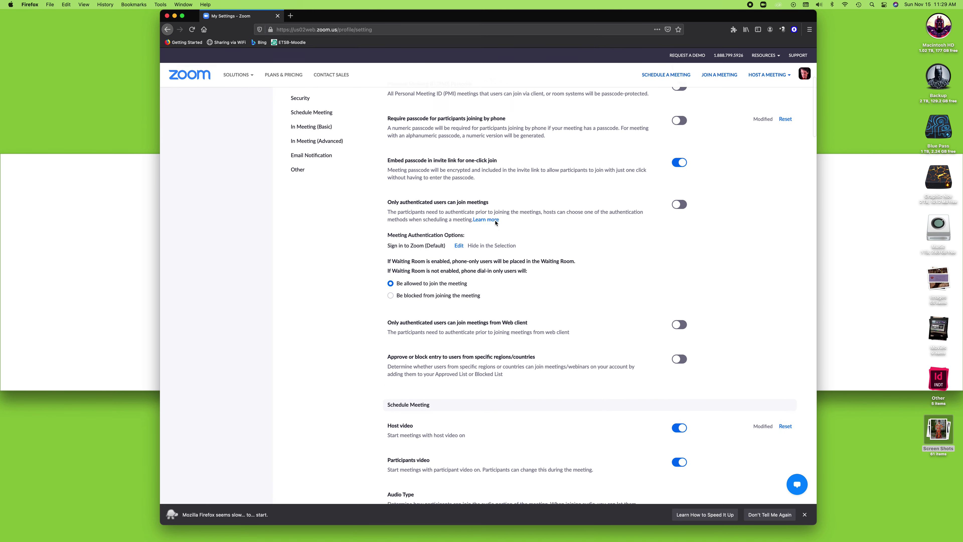
pyautogui.scroll(-1, 495, 223)
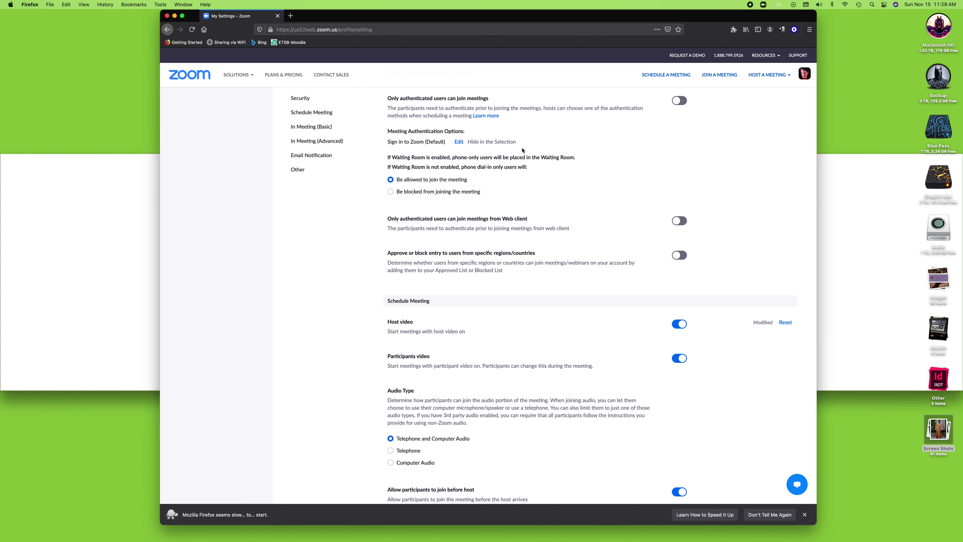
pyautogui.scroll(-5, 519, 149)
pyautogui.scroll(-5, 520, 149)
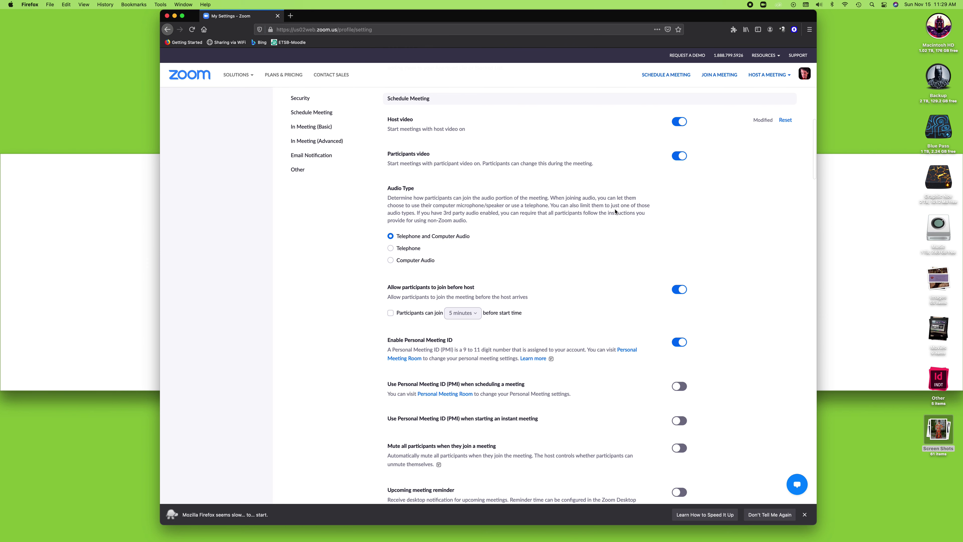
pyautogui.scroll(-5, 611, 212)
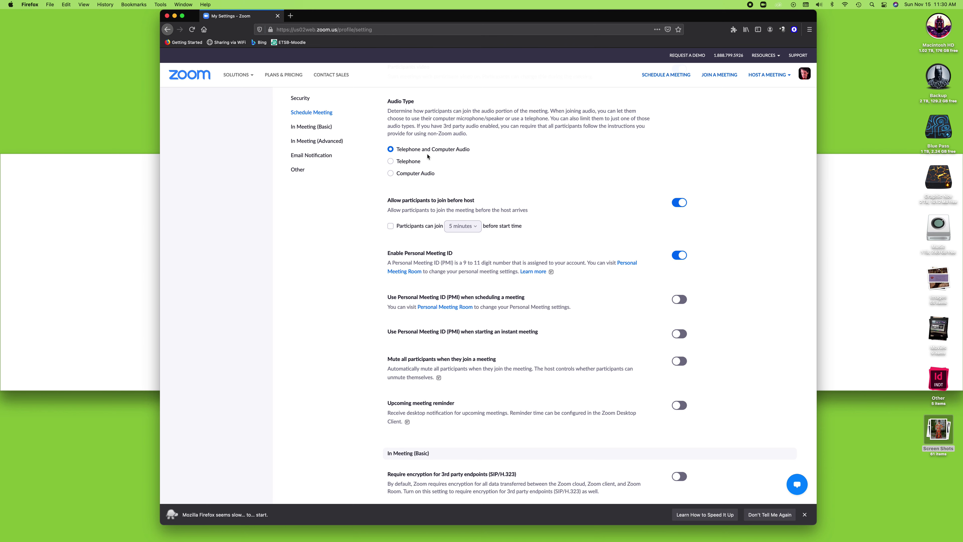
pyautogui.scroll(-2, 455, 160)
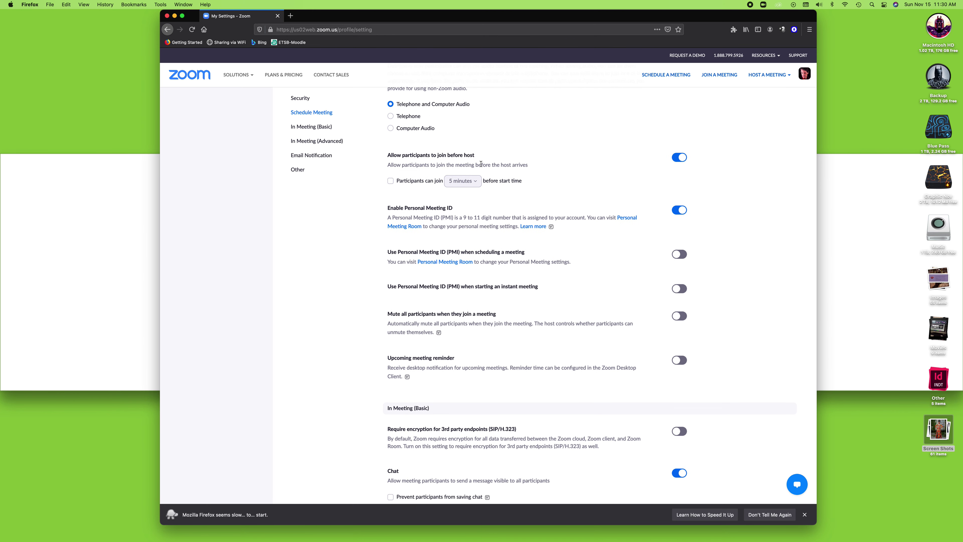
pyautogui.scroll(15, 481, 164)
pyautogui.scroll(9, 485, 164)
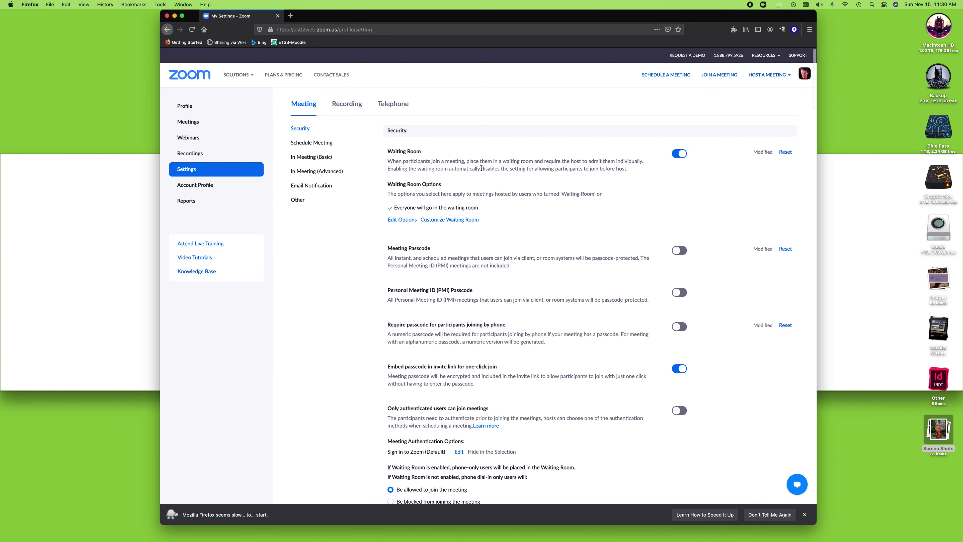
pyautogui.scroll(-17, 481, 168)
pyautogui.scroll(-6, 501, 190)
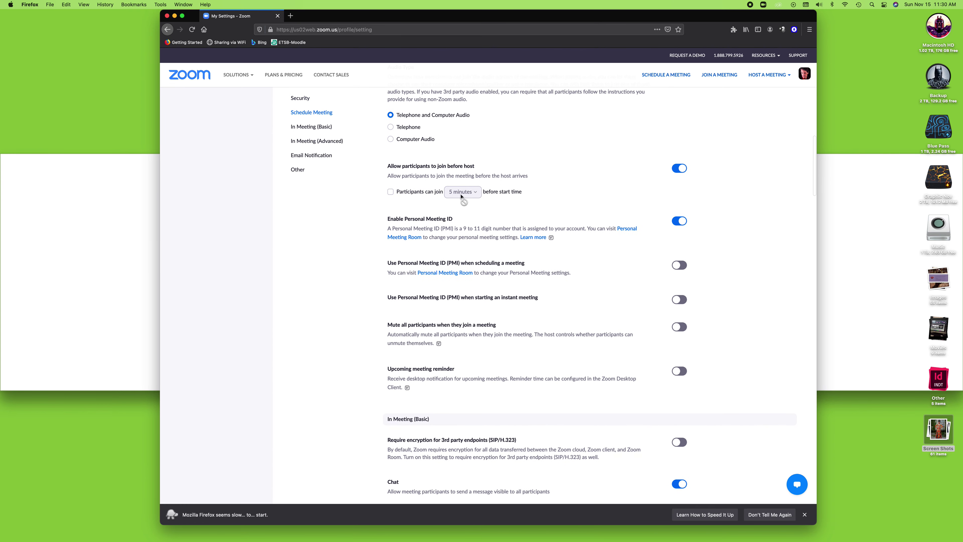
pyautogui.click(391, 191)
pyautogui.click(474, 192)
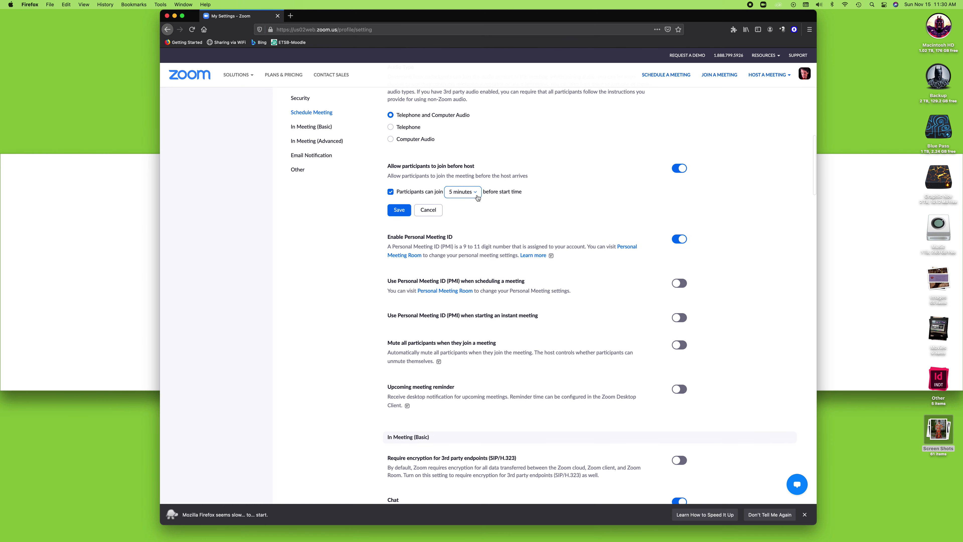
pyautogui.click(506, 191)
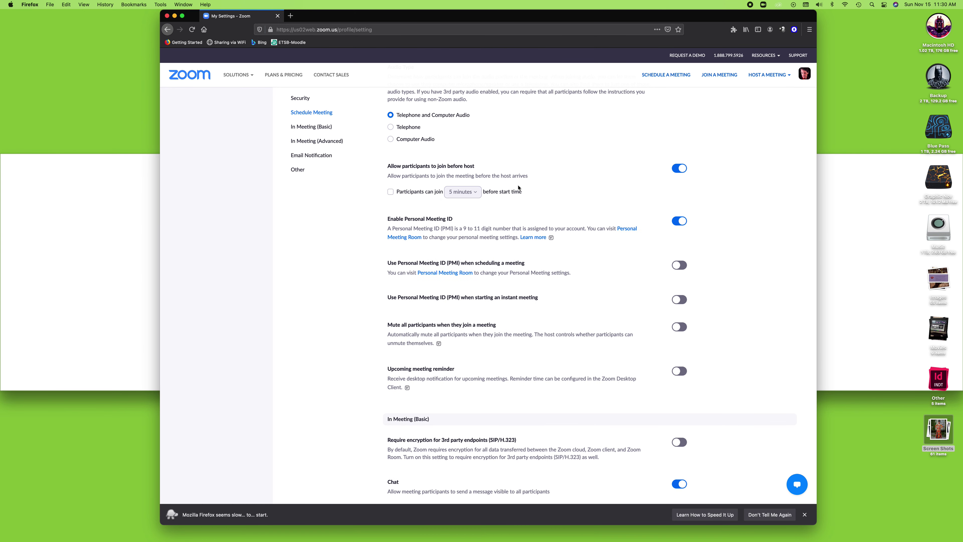
# Review the Personal Meeting ID, mute and reminder options, plus the In Meeting (Basic) chat, sound notification and file transfer settings.
pyautogui.scroll(-5, 519, 188)
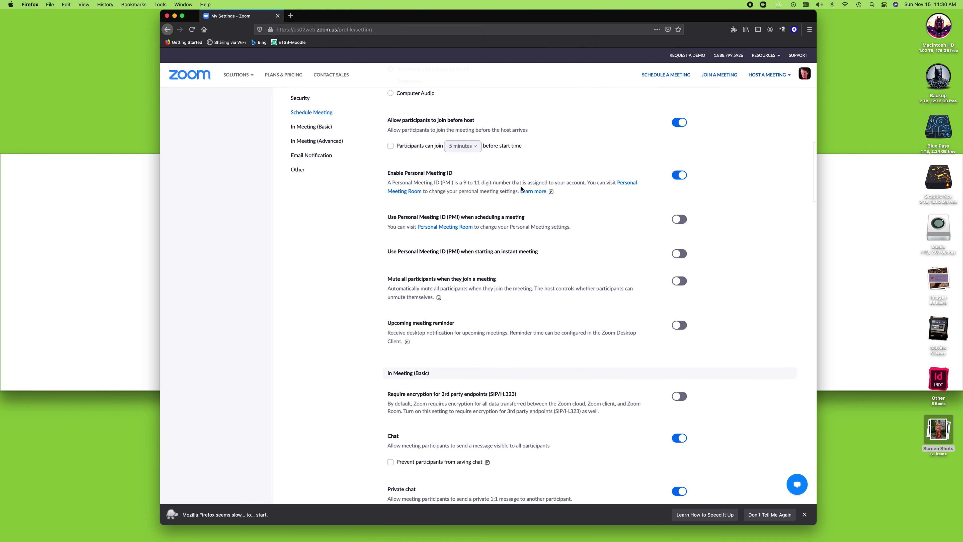
pyautogui.scroll(-2, 570, 200)
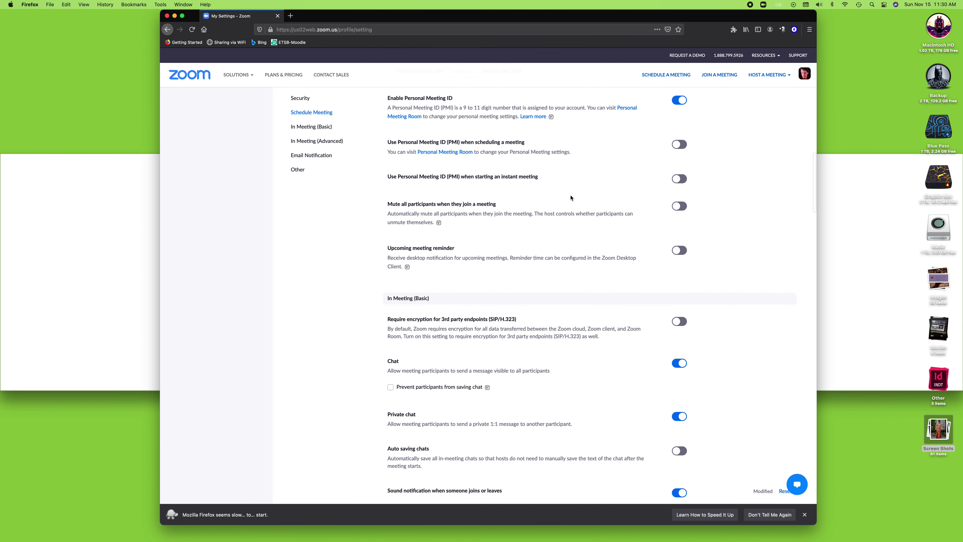
pyautogui.scroll(-10, 530, 277)
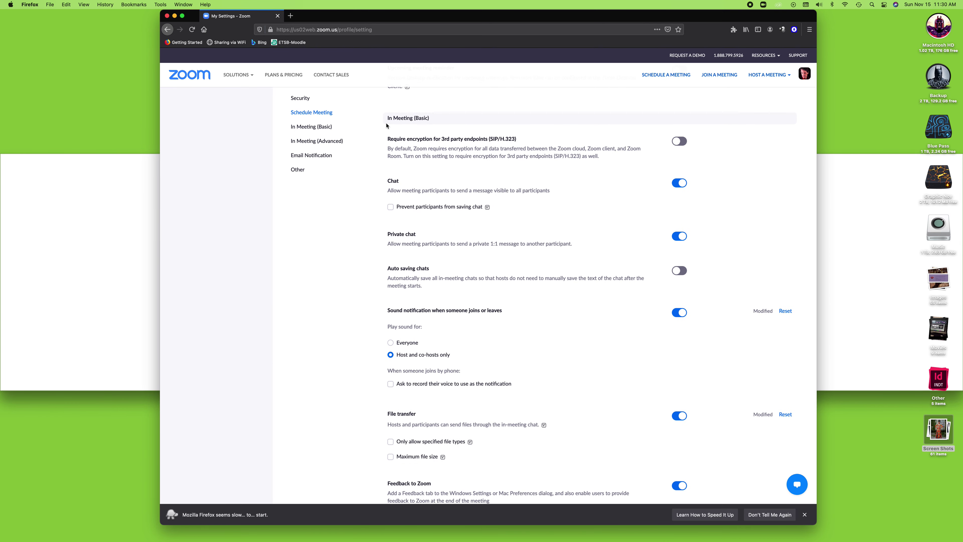
pyautogui.scroll(-1, 414, 114)
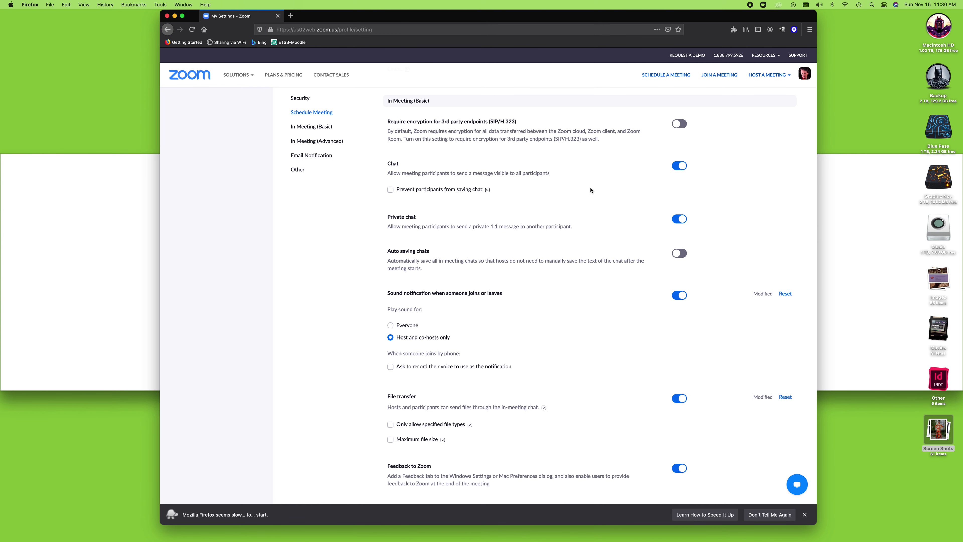
pyautogui.scroll(-2, 537, 148)
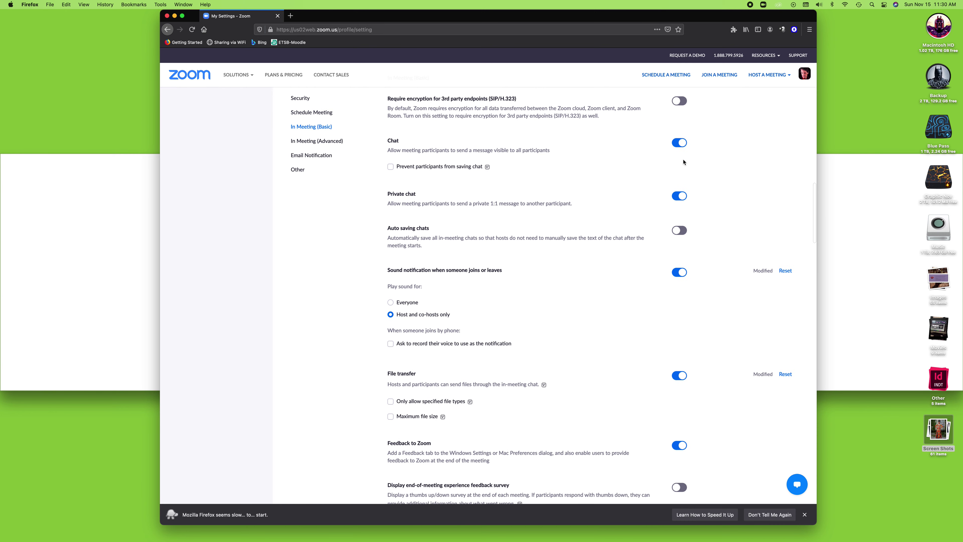
pyautogui.scroll(-2, 668, 163)
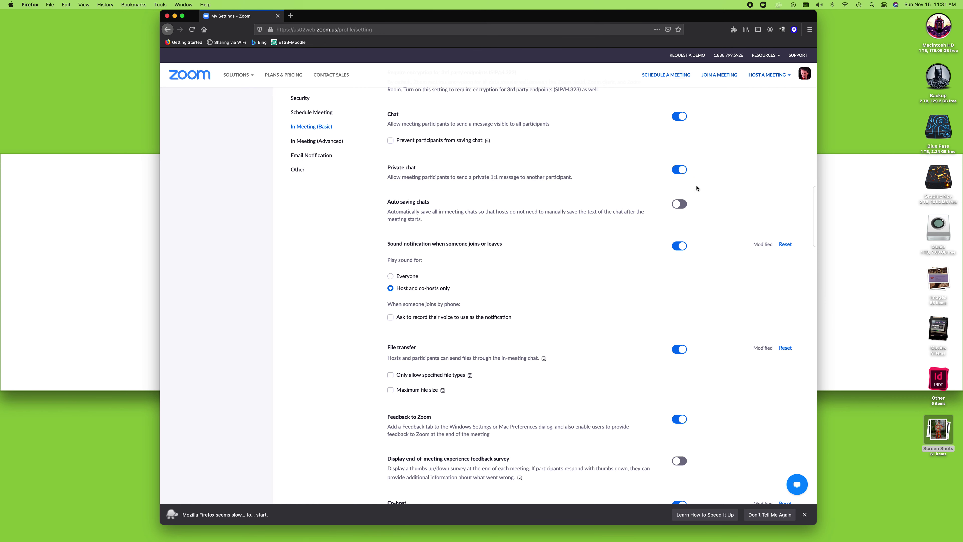
pyautogui.scroll(-3, 620, 189)
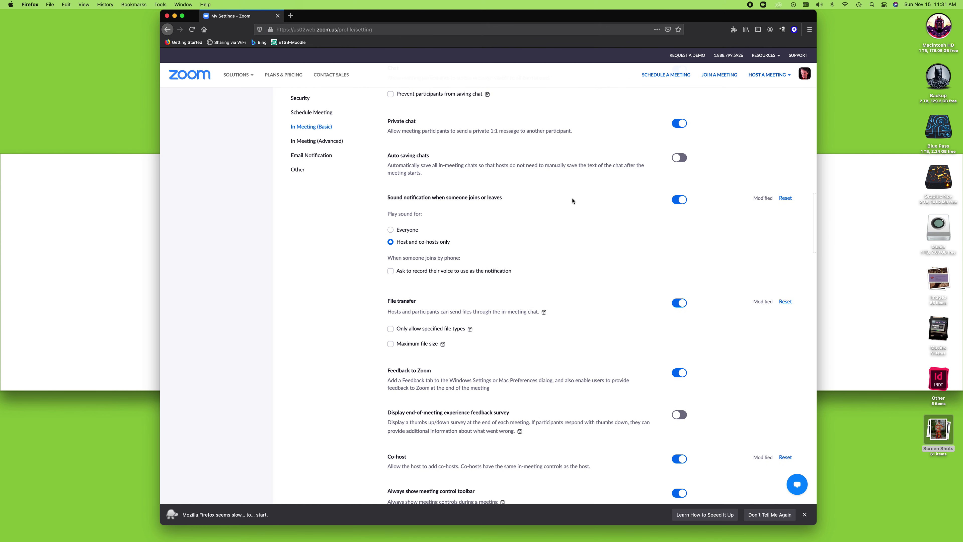
pyautogui.scroll(-3, 572, 203)
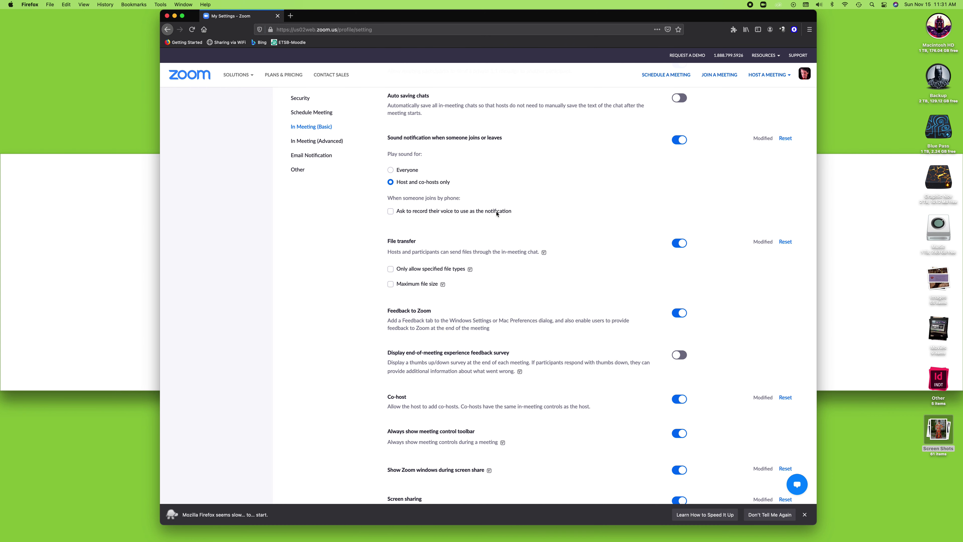
pyautogui.scroll(-3, 496, 214)
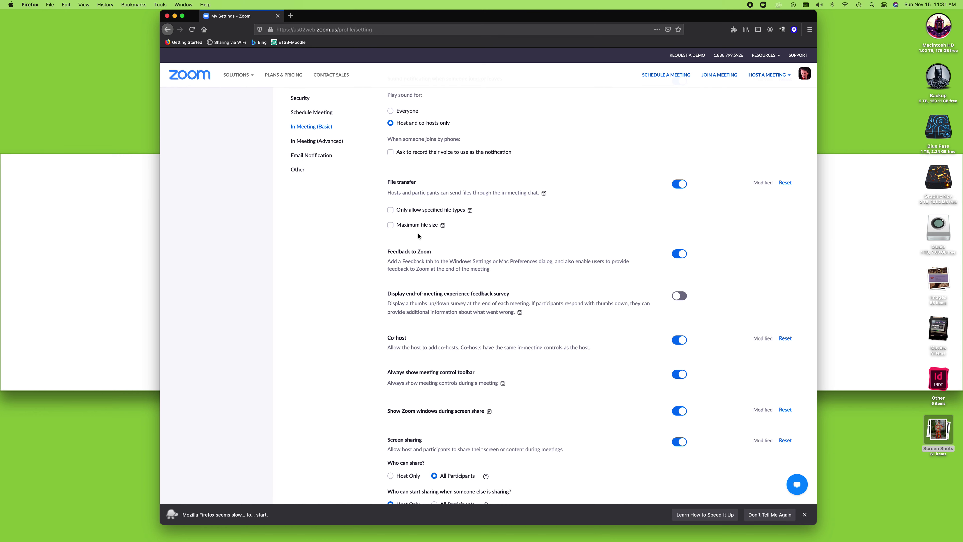
# Review the In Meeting (Basic) feedback, end-of-meeting survey, co-host, meeting control toolbar and screen sharing settings.
pyautogui.scroll(-3, 419, 236)
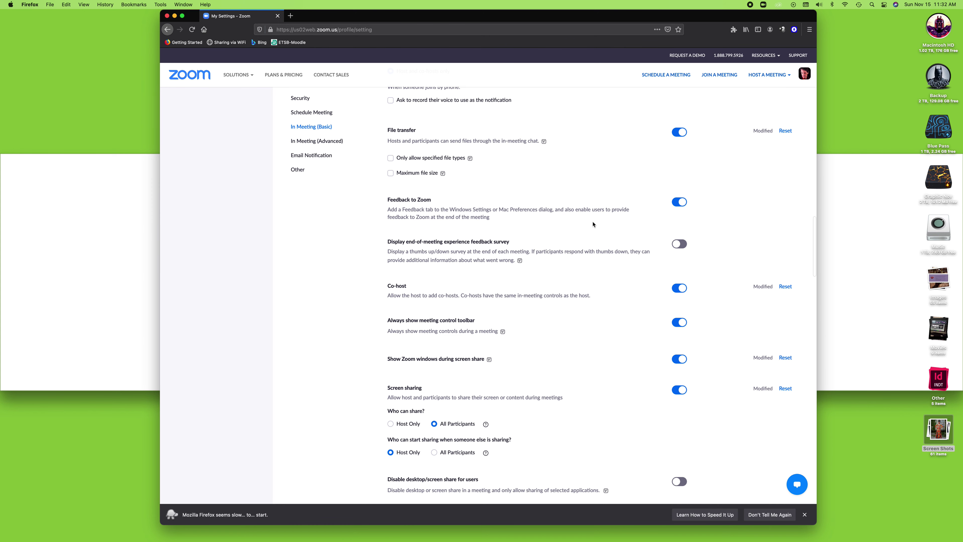
pyautogui.scroll(-2, 531, 201)
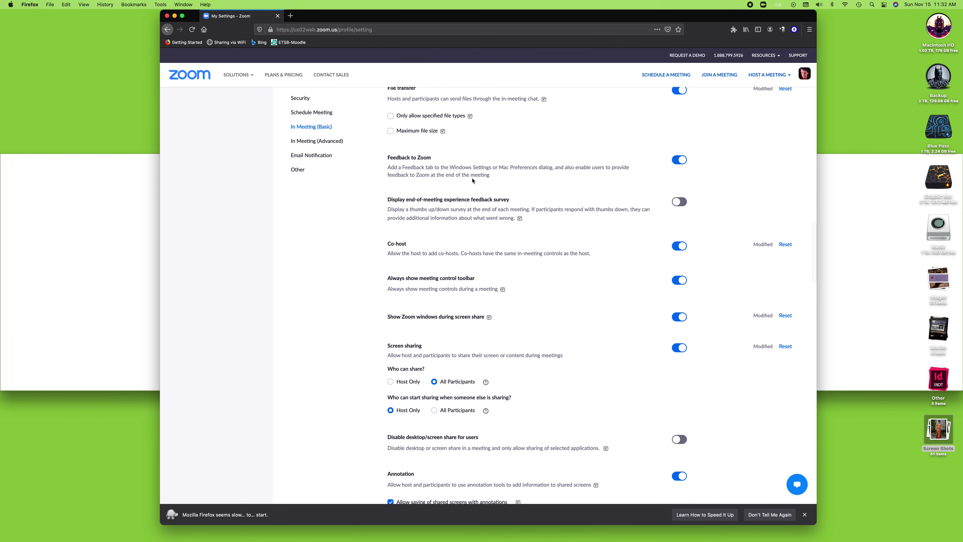
pyautogui.scroll(-2, 455, 173)
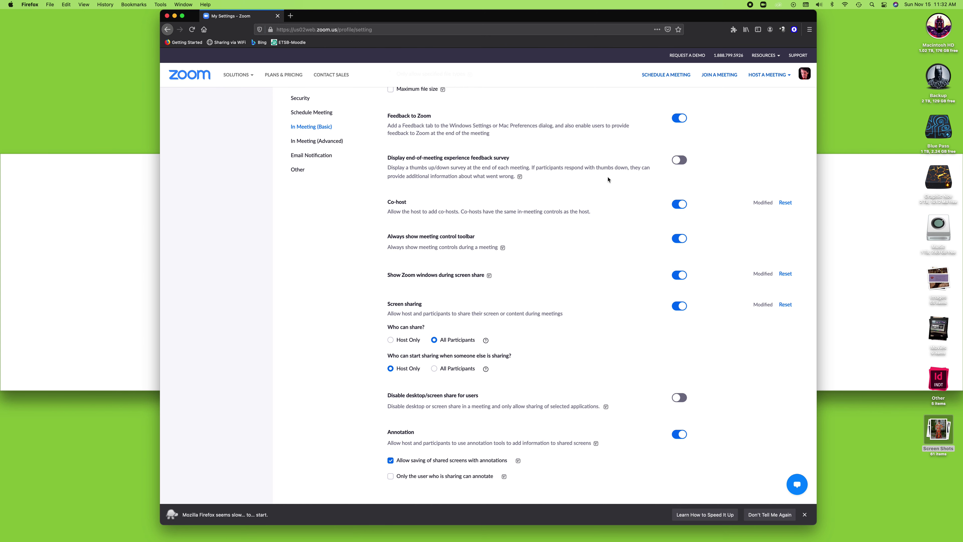
pyautogui.scroll(-2, 520, 190)
pyautogui.scroll(-2, 518, 187)
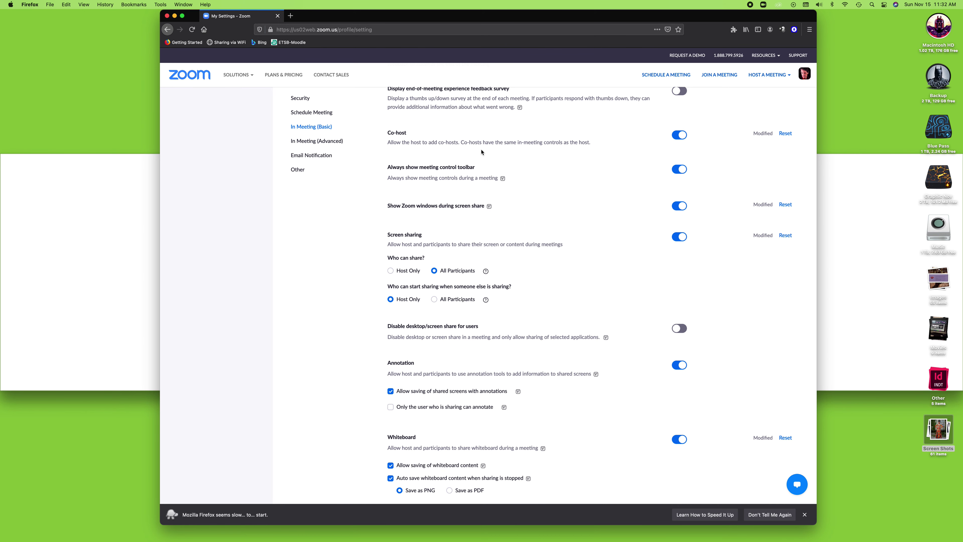
pyautogui.scroll(-1, 478, 150)
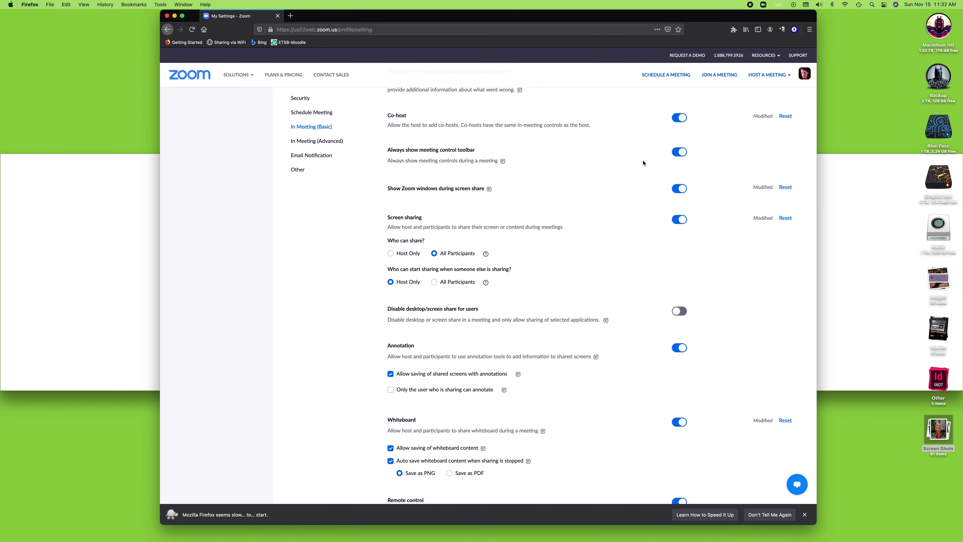
pyautogui.scroll(-3, 636, 163)
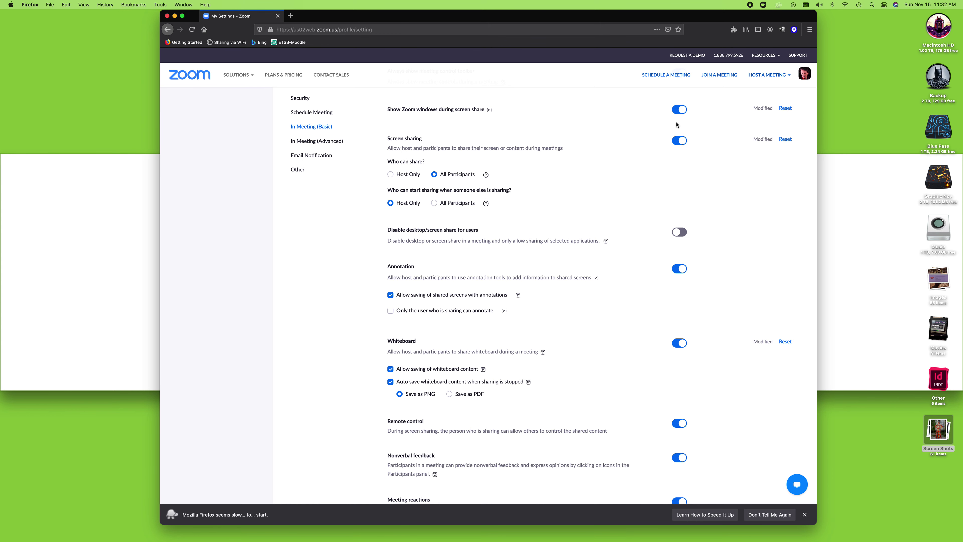
pyautogui.scroll(-2, 630, 147)
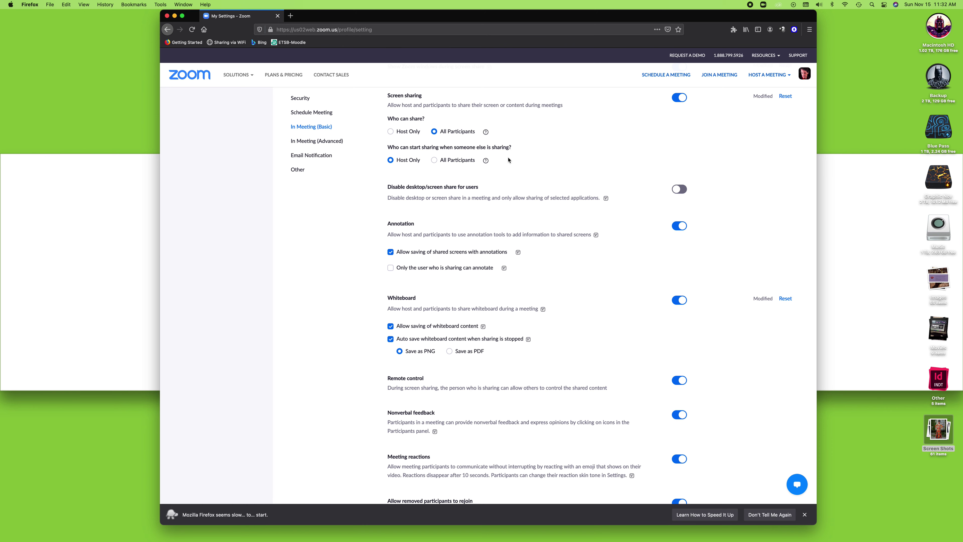
pyautogui.scroll(-3, 508, 160)
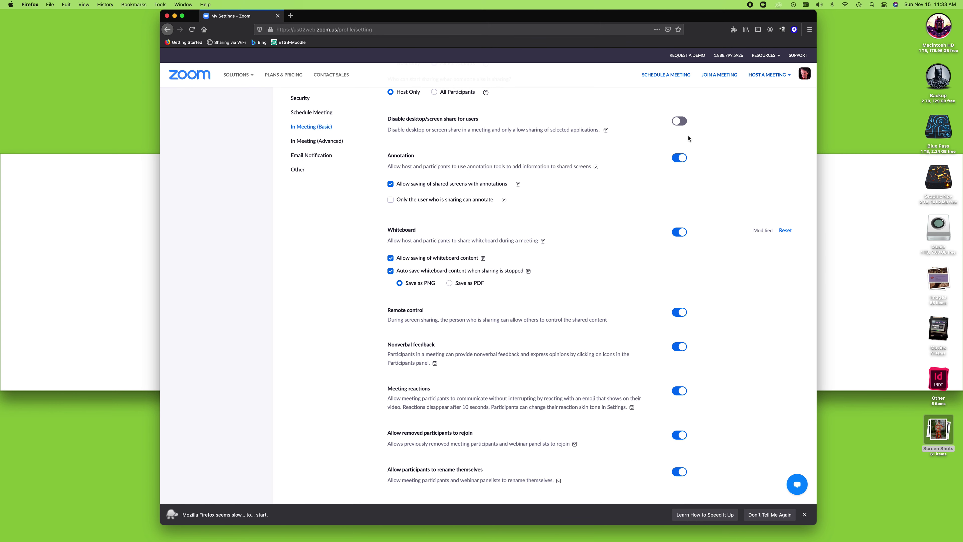
# Examine the annotation, whiteboard, remote control, nonverbal feedback and reaction settings, plus the options for participants rejoining, renaming themselves and showing profile pictures.
pyautogui.scroll(-2, 629, 148)
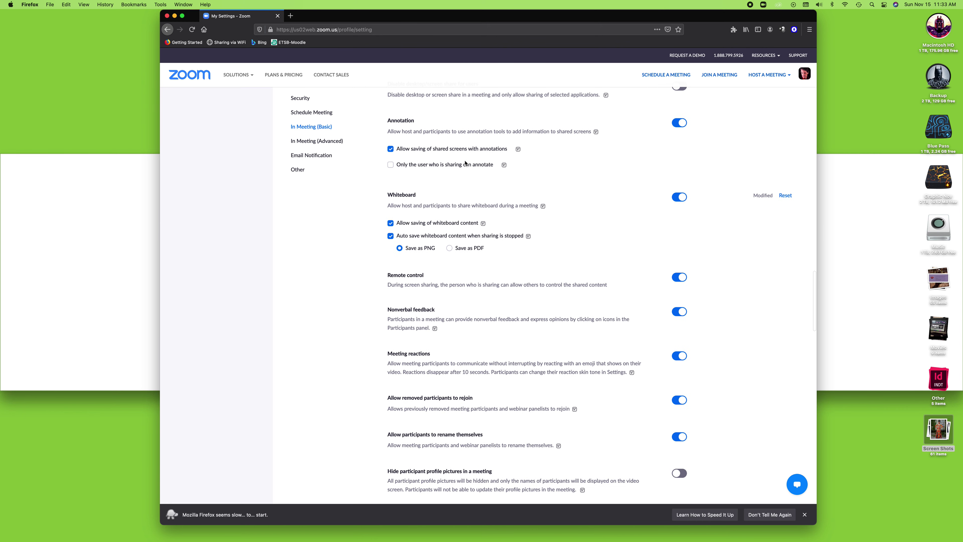
pyautogui.moveTo(517, 149)
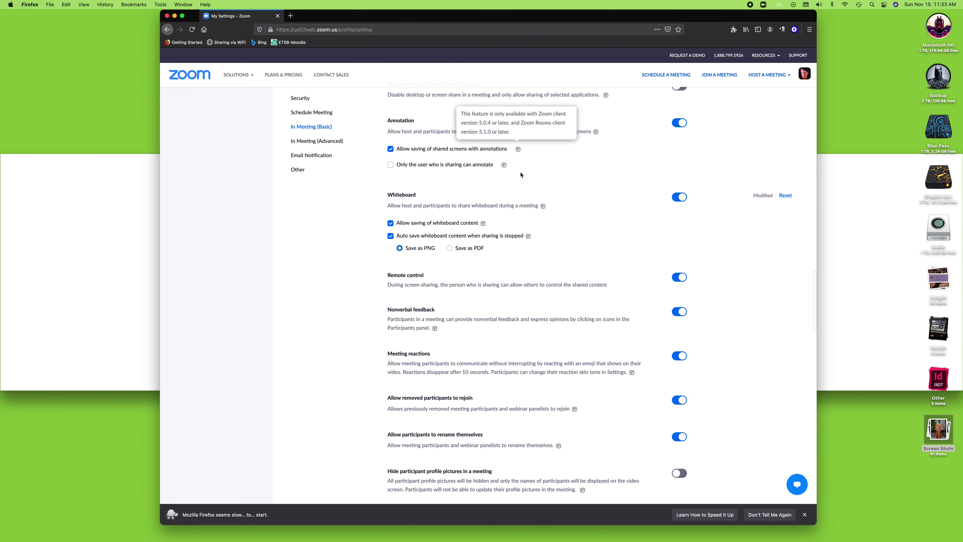
pyautogui.scroll(-5, 542, 180)
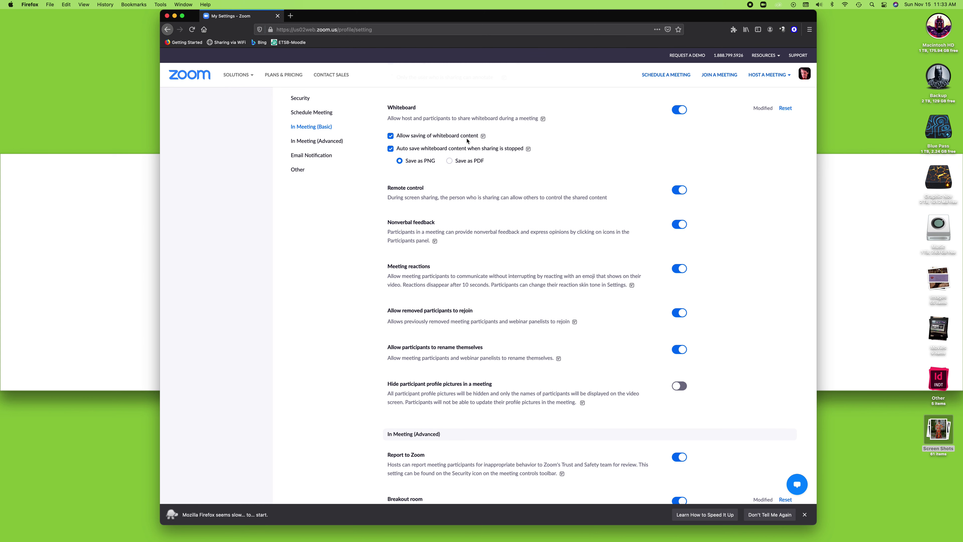
pyautogui.scroll(-1, 467, 141)
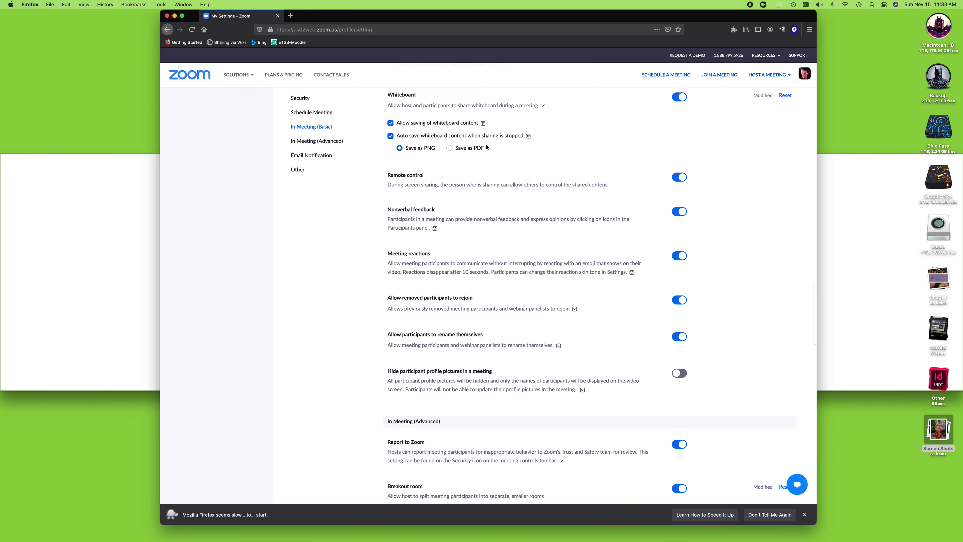
pyautogui.scroll(-2, 489, 171)
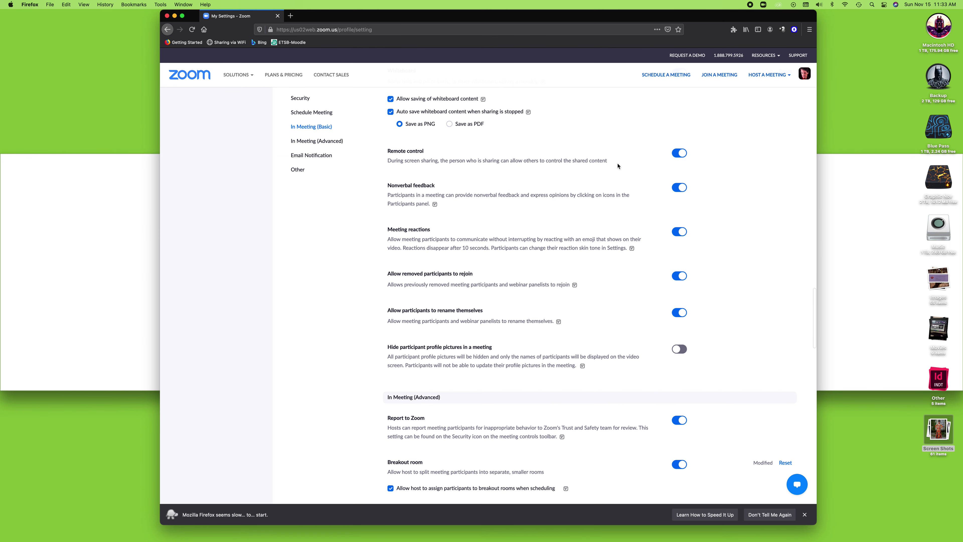
pyautogui.scroll(-5, 614, 170)
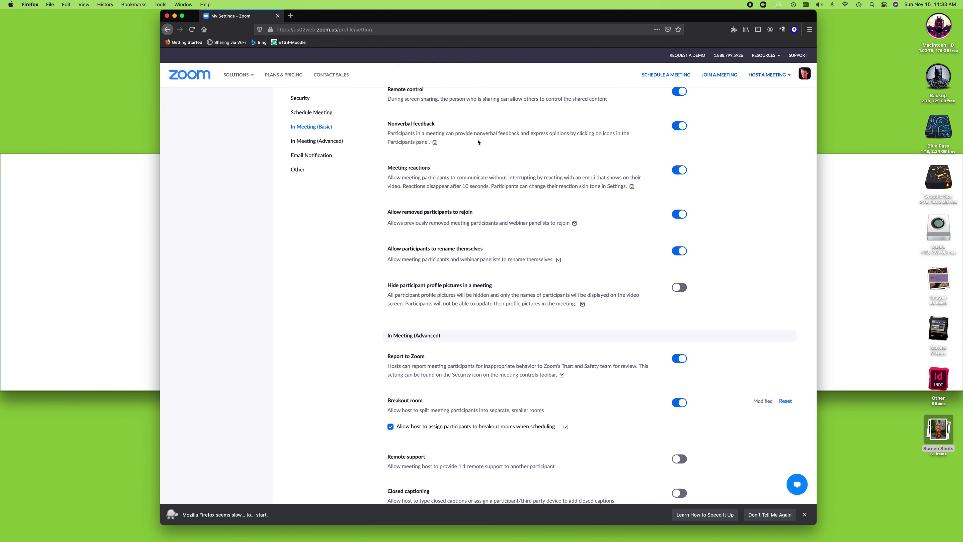
pyautogui.scroll(-4, 477, 142)
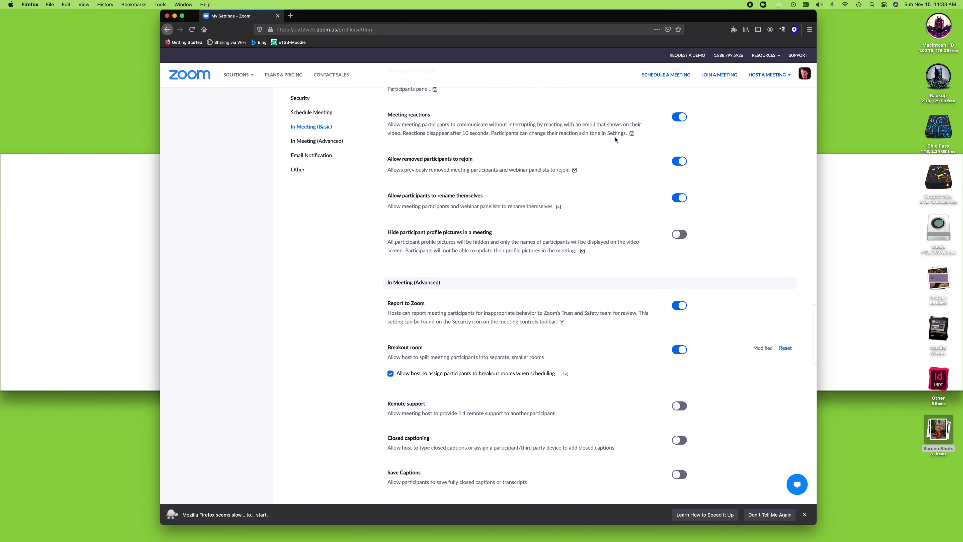
pyautogui.scroll(-3, 615, 140)
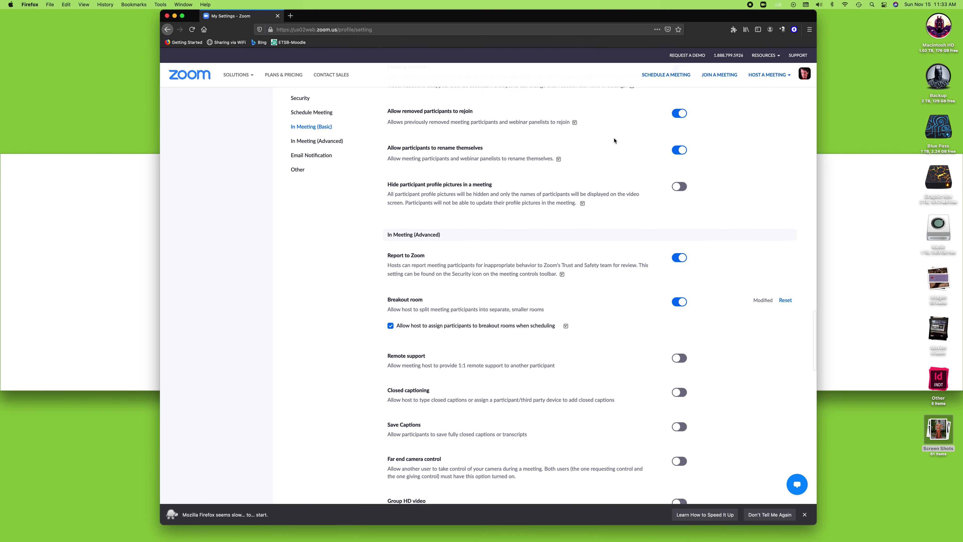
pyautogui.scroll(-1, 580, 137)
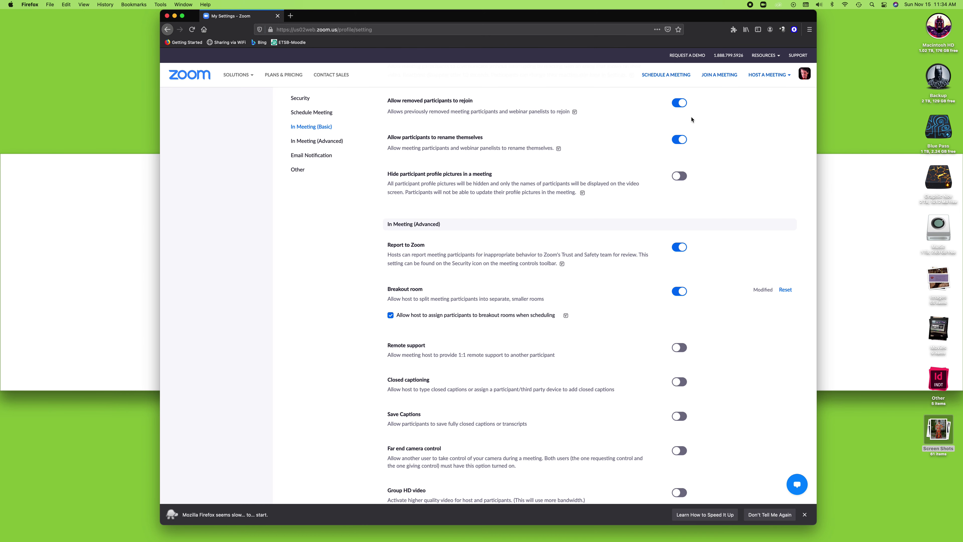
pyautogui.scroll(-2, 579, 146)
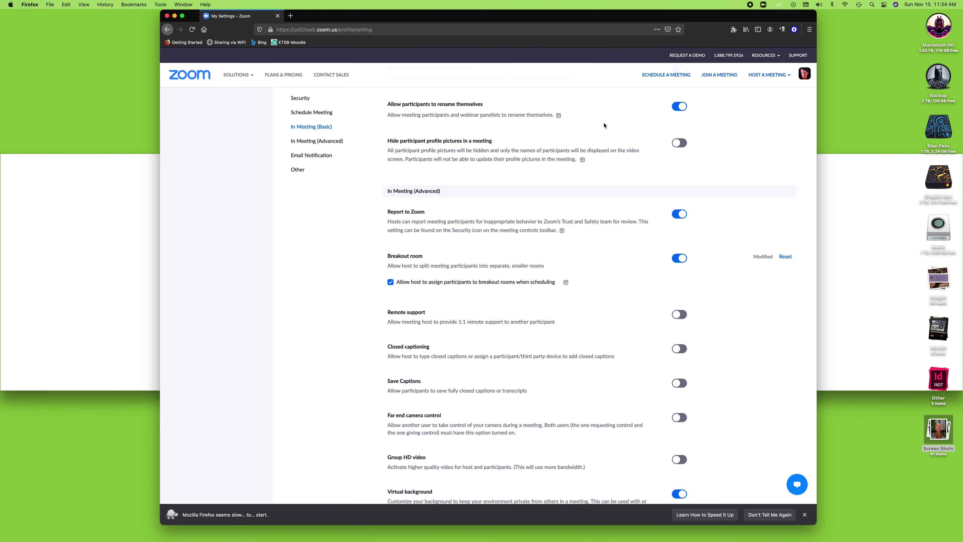
pyautogui.scroll(-3, 604, 125)
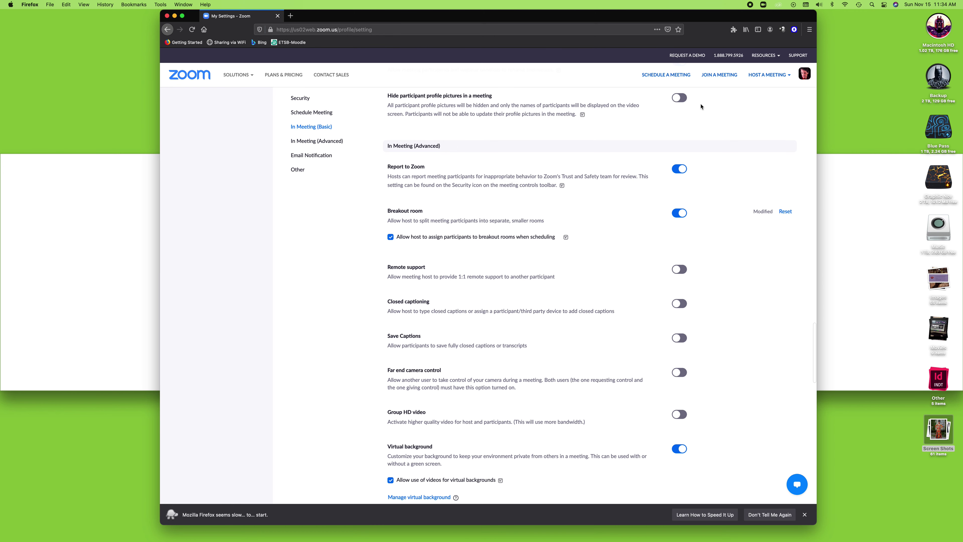
# Review the In Meeting (Advanced) settings, from reporting to Zoom and breakout rooms to captions, far end camera control, group HD video and virtual backgrounds.
pyautogui.scroll(-3, 580, 142)
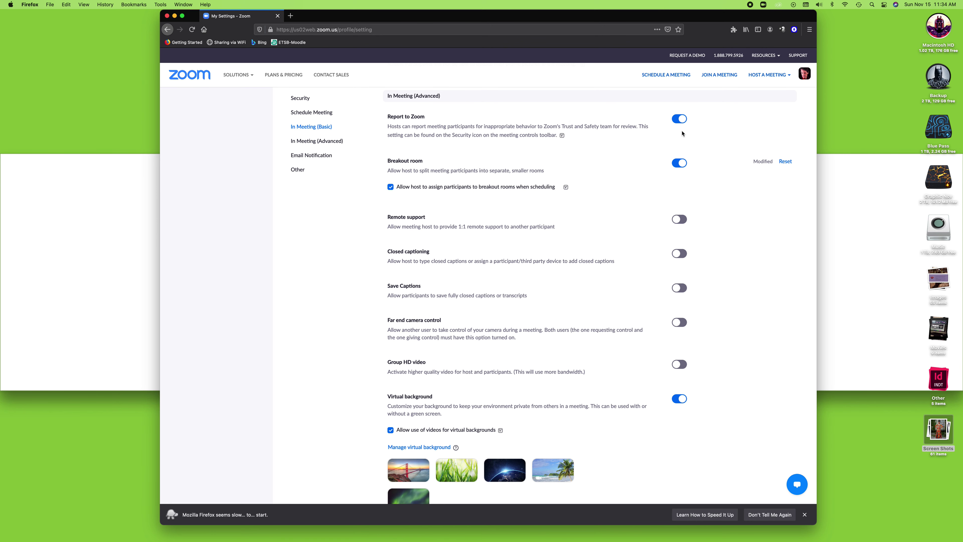
pyautogui.scroll(-3, 587, 134)
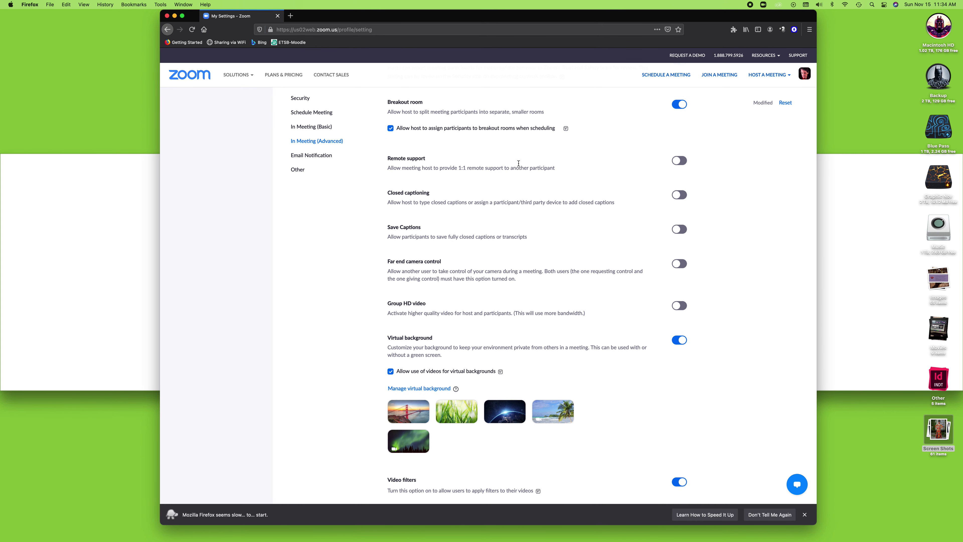
pyautogui.scroll(-3, 516, 163)
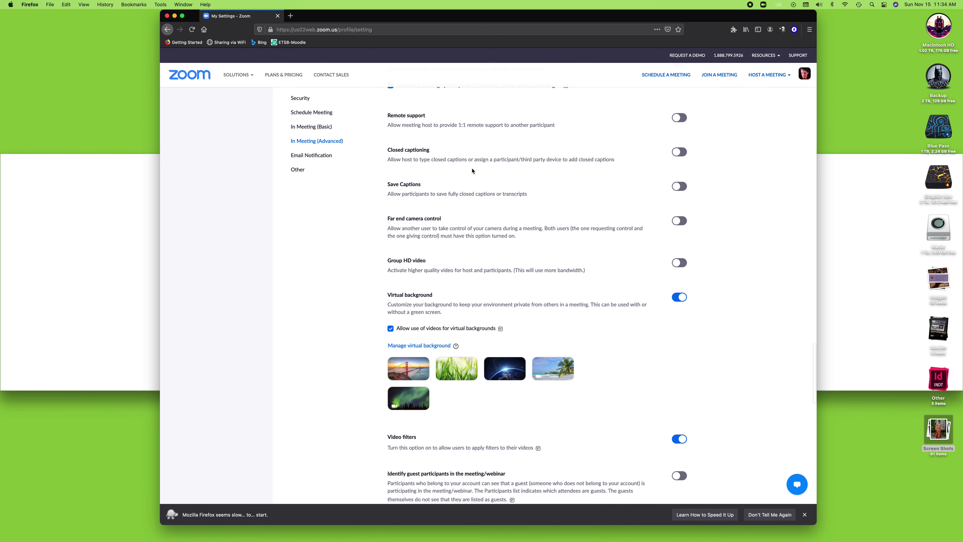
pyautogui.scroll(-3, 472, 171)
pyautogui.scroll(-2, 468, 178)
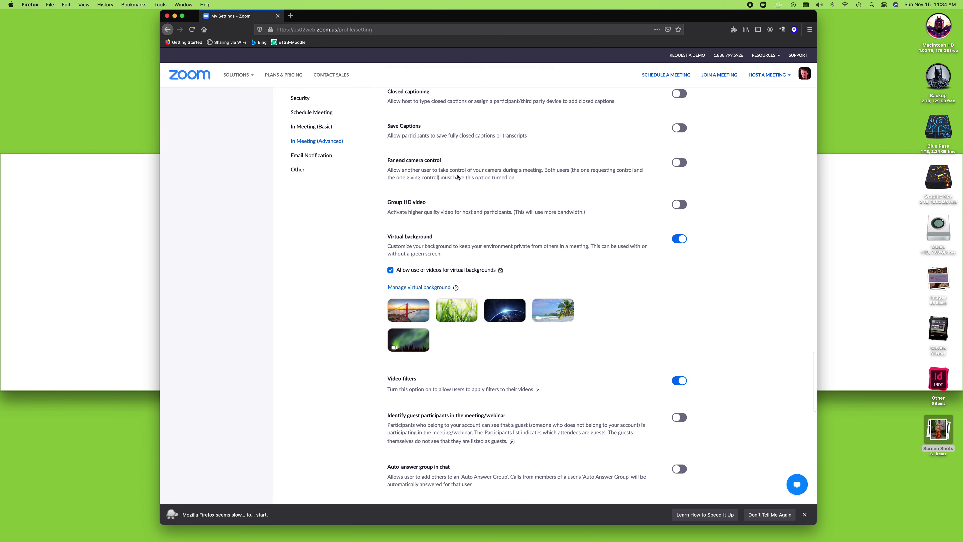
pyautogui.scroll(-4, 492, 178)
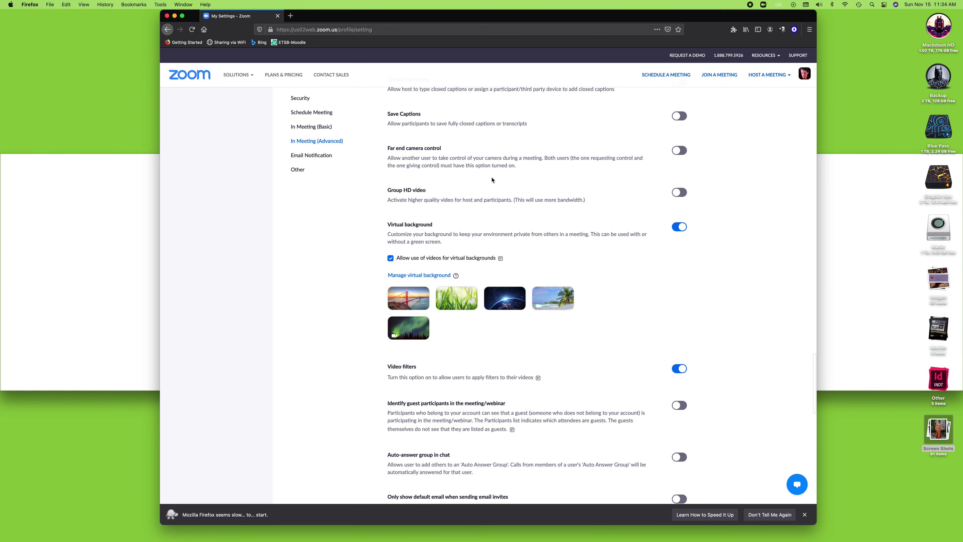
pyautogui.scroll(-5, 492, 179)
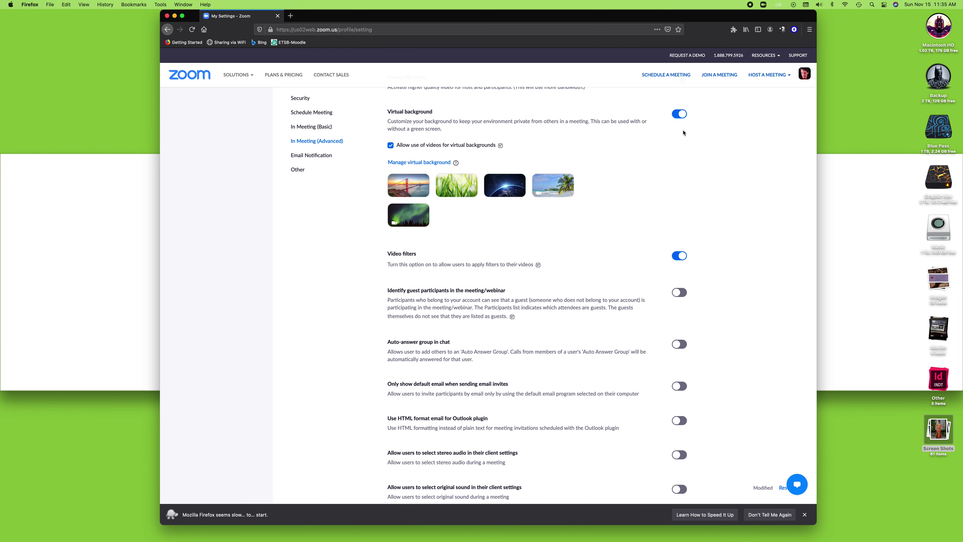
pyautogui.scroll(-1, 658, 142)
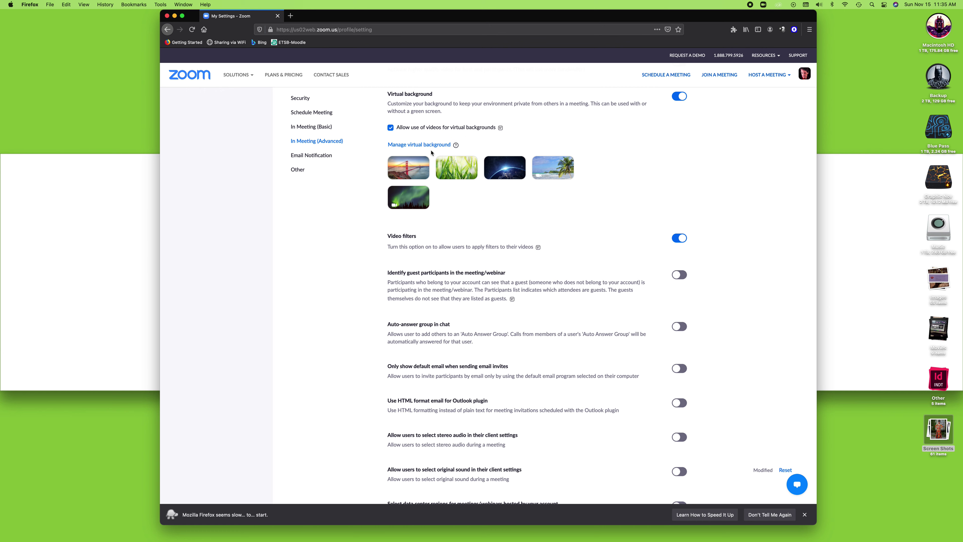
# Look over the remaining advanced settings, from video filters to unmute permission, and the Email Notification and Other sections.
pyautogui.scroll(-4, 487, 201)
pyautogui.scroll(-2, 487, 200)
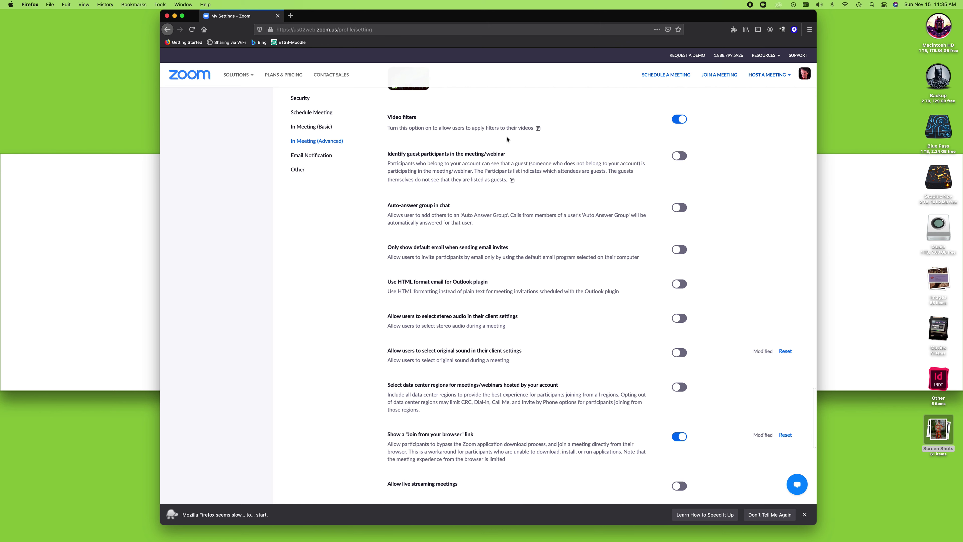
pyautogui.scroll(-3, 544, 173)
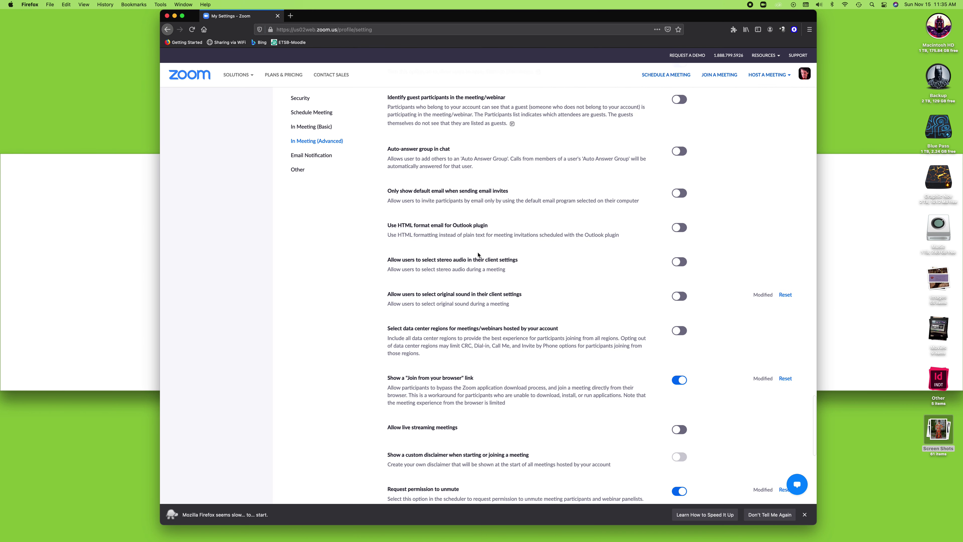
pyautogui.scroll(-2, 480, 258)
pyautogui.scroll(-10, 482, 265)
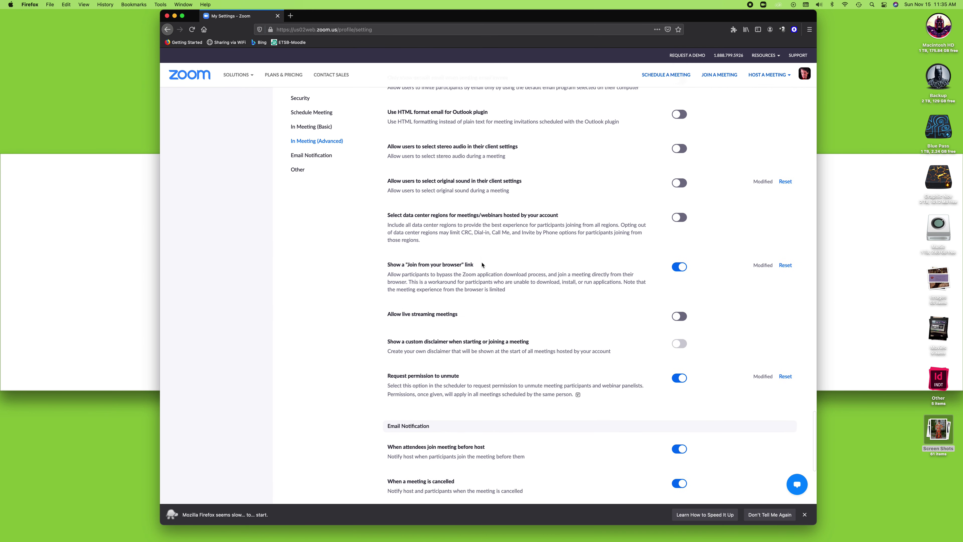
pyautogui.scroll(-3, 479, 267)
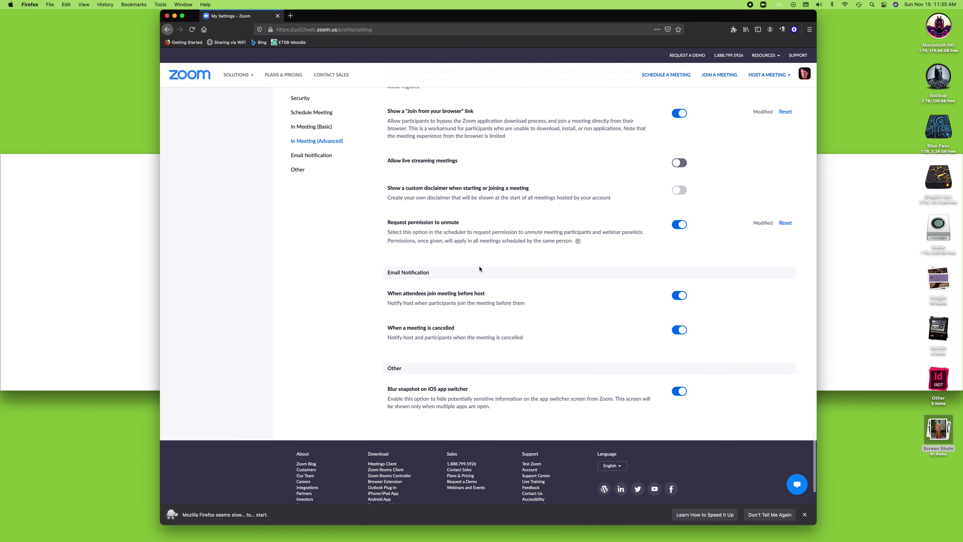